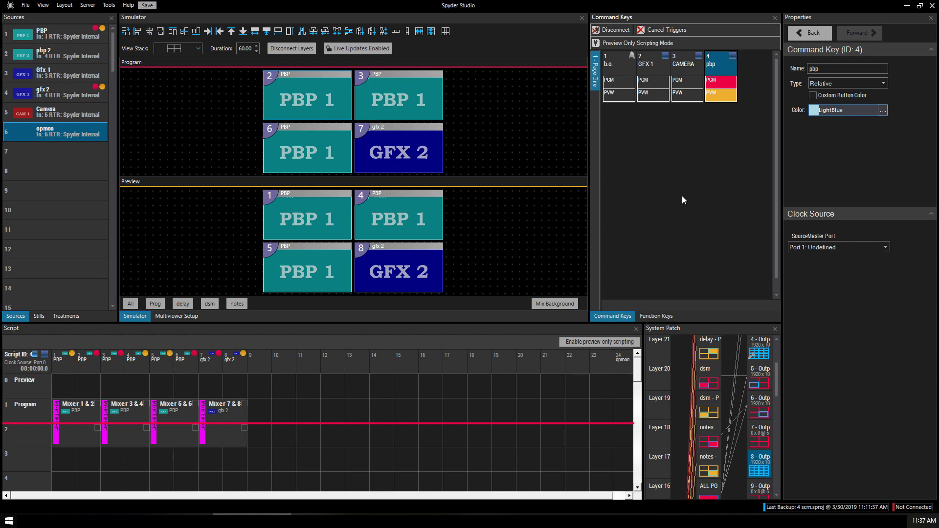
Step: Switch to the Function Keys page listing the Still key and two MultiViewer keys
click(671, 317)
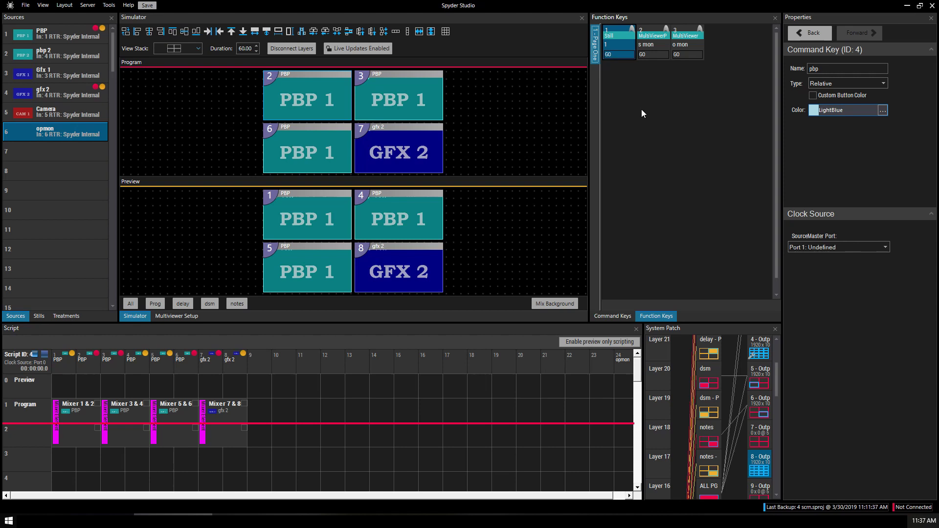
Step: Add a Freeze Layer function key named 'lf' with its freeze action set to Toggle
right_click(618, 67)
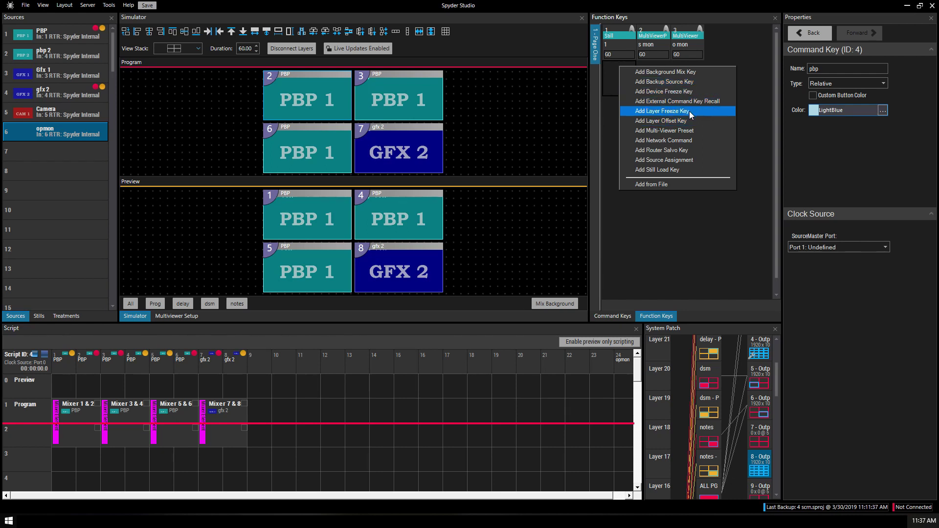
click(688, 111)
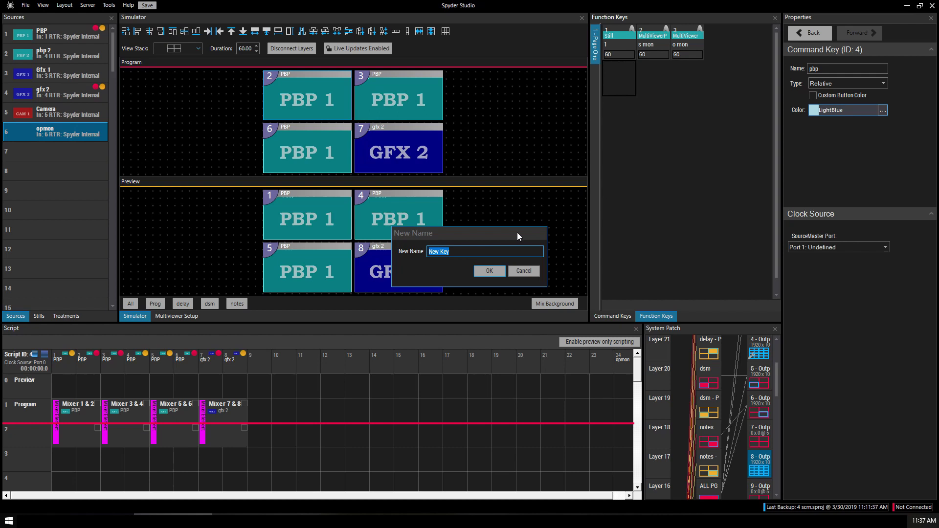
text(lf)
click(489, 270)
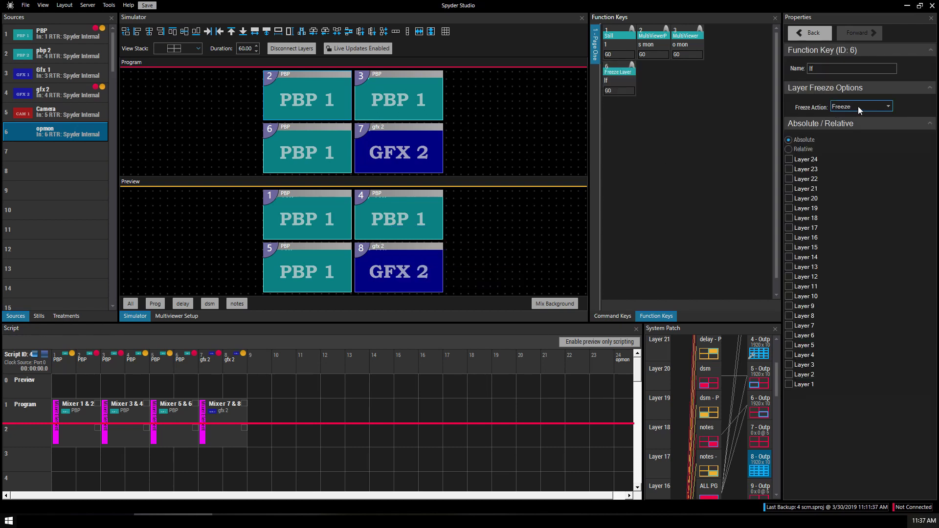
click(860, 107)
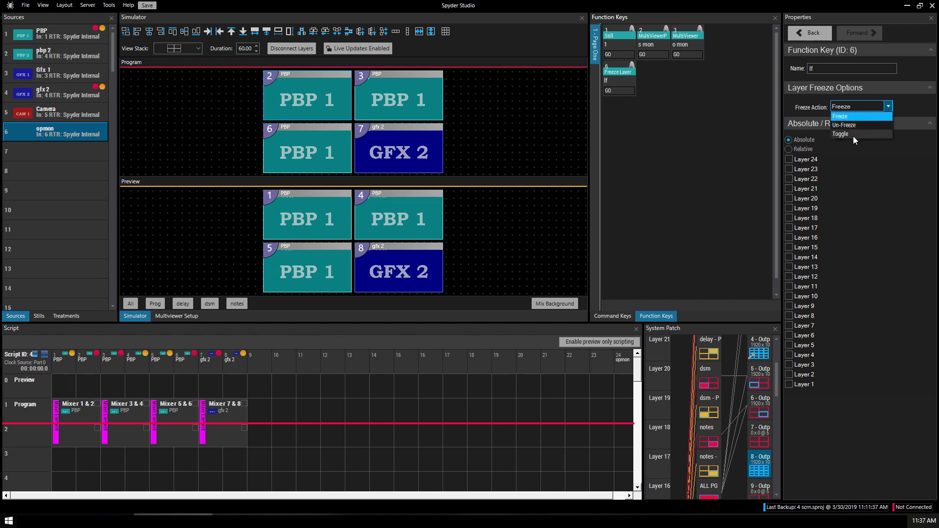
click(853, 149)
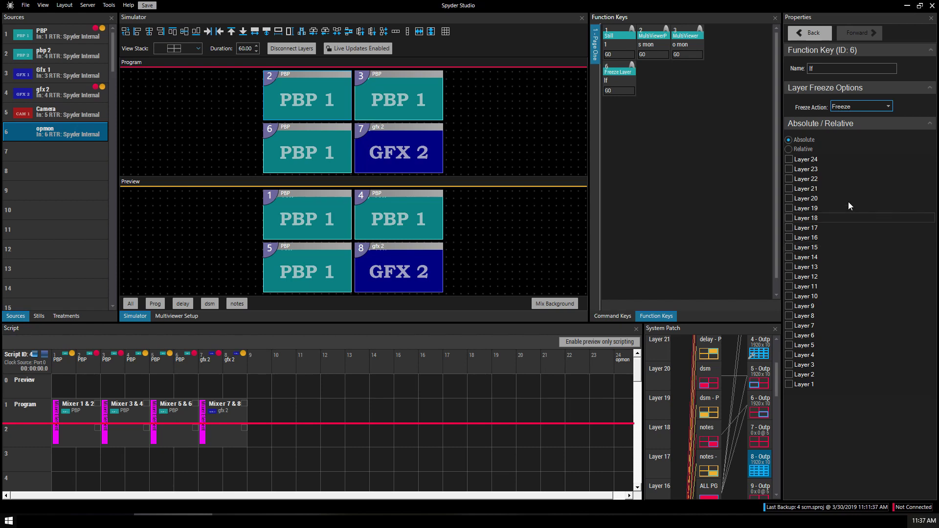
click(888, 107)
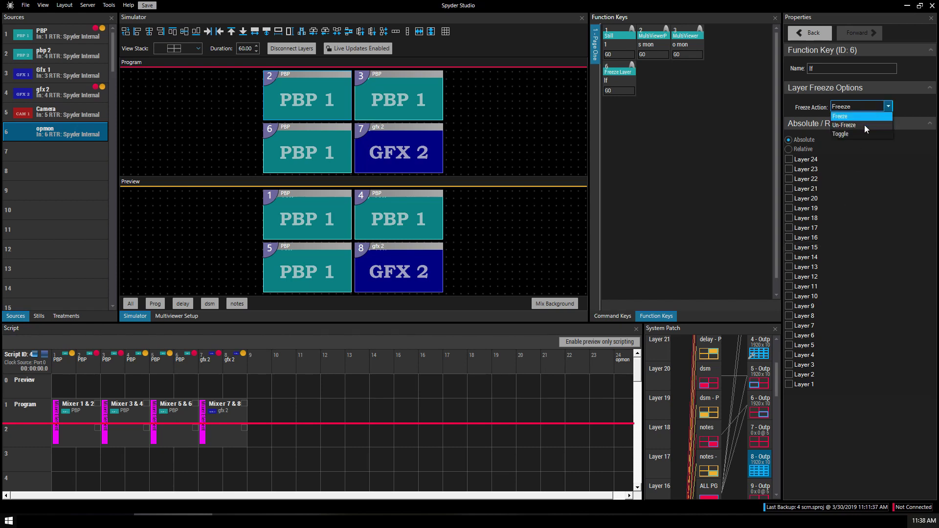
click(858, 134)
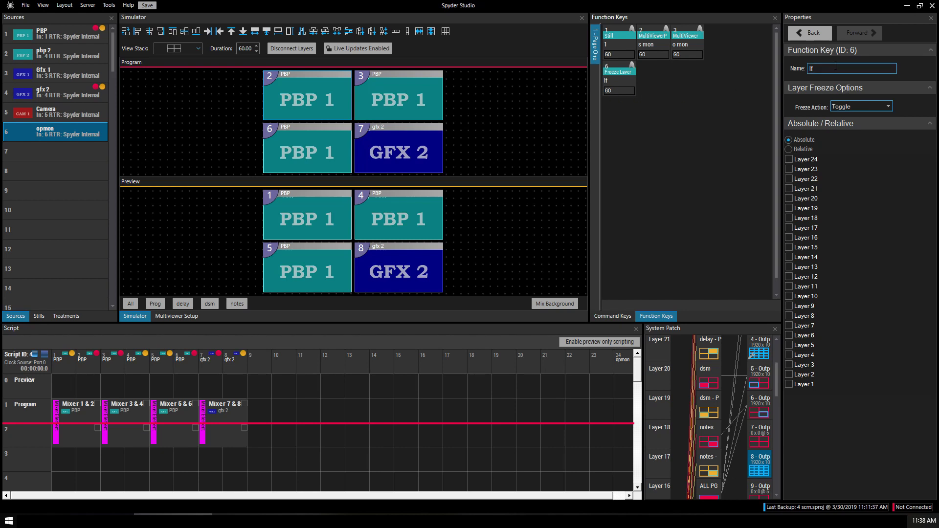
Step: Run the Still key to load Media 5.png onto layers 3 and 4 in Program and Preview
click(618, 45)
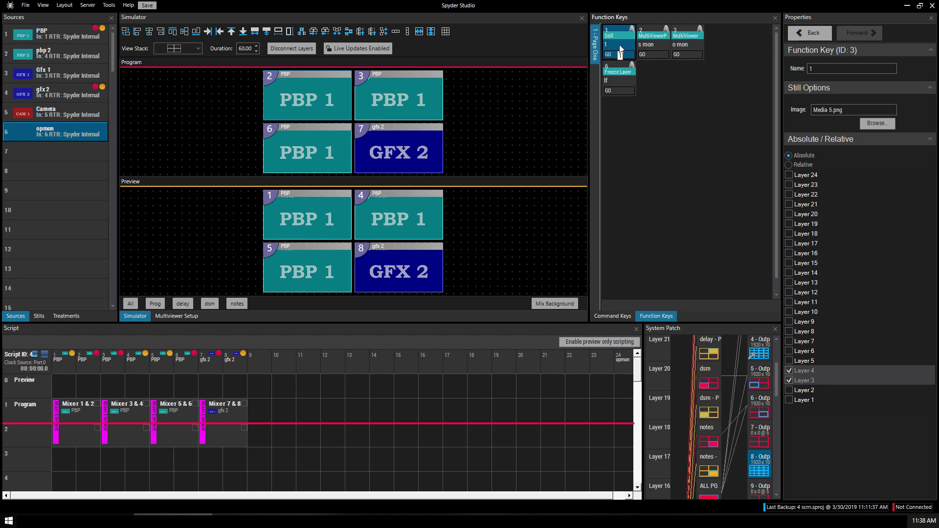
right_click(642, 72)
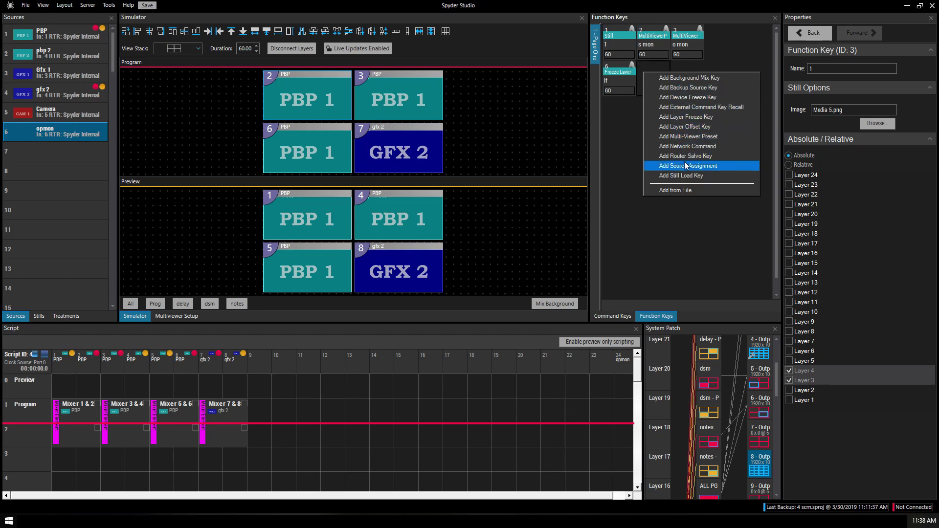
click(622, 46)
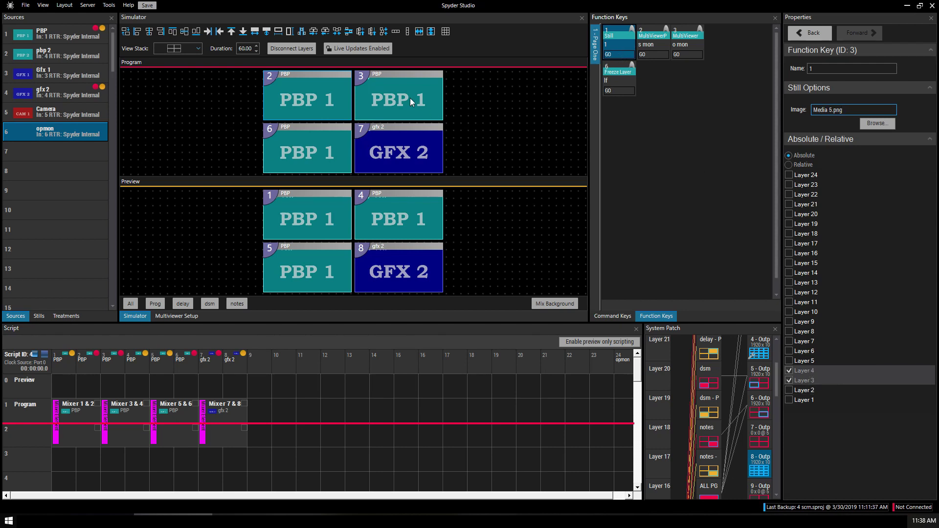
click(621, 54)
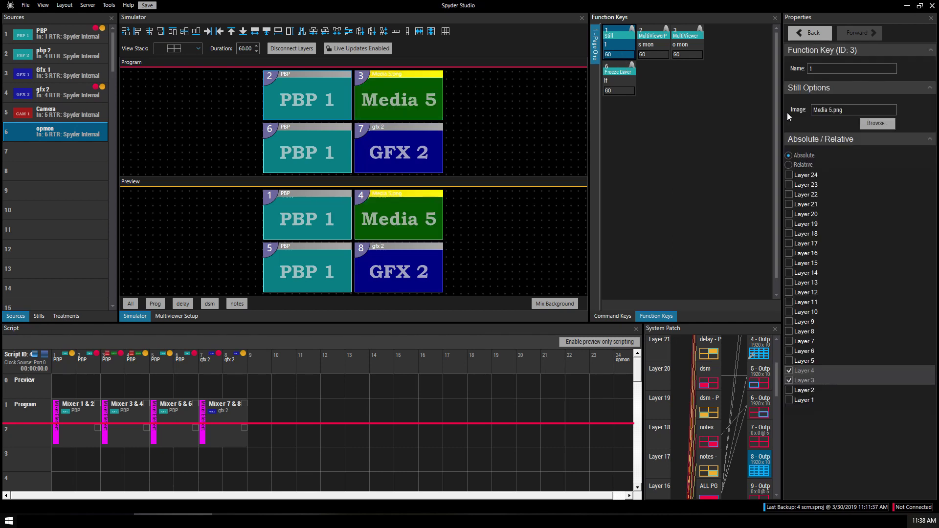
click(851, 110)
Step: Recall the Op Mon and Source Mon multiviewer presets and review the saved preset list
click(700, 43)
click(660, 46)
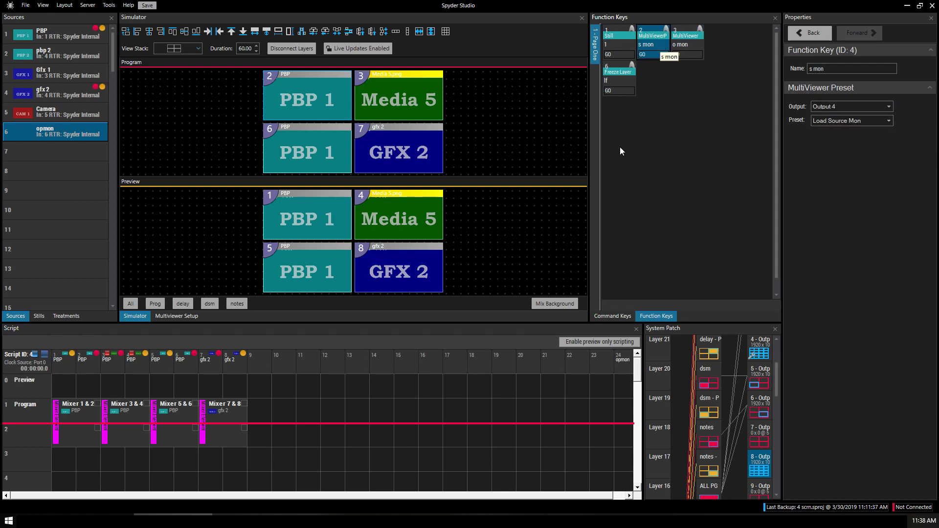
click(164, 316)
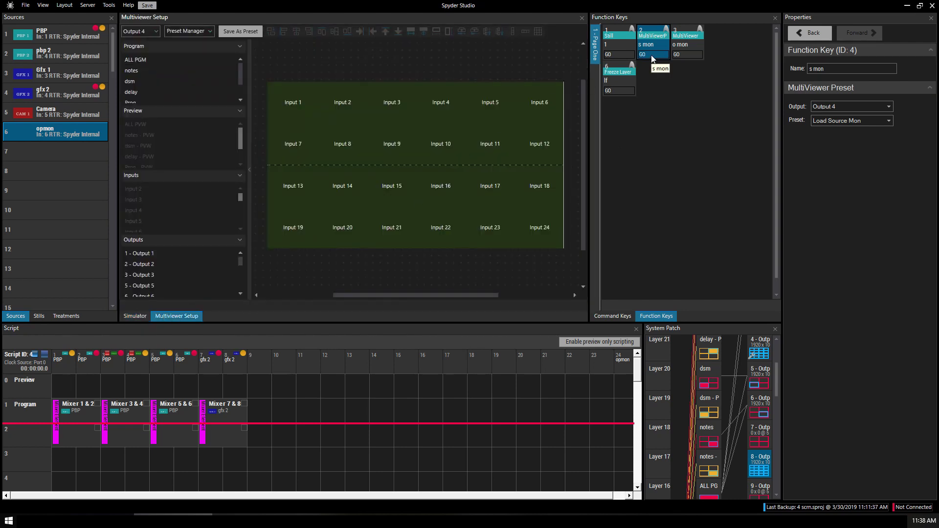
click(685, 54)
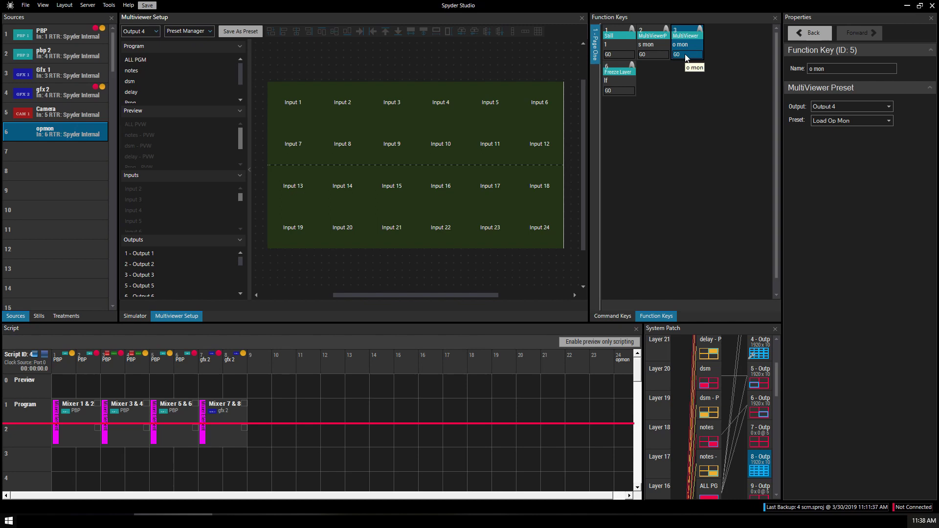
click(653, 55)
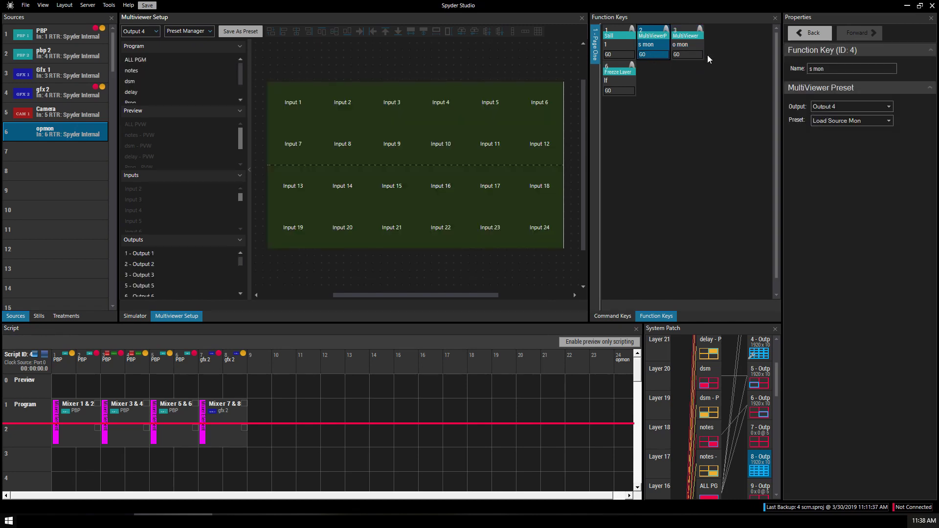
click(688, 54)
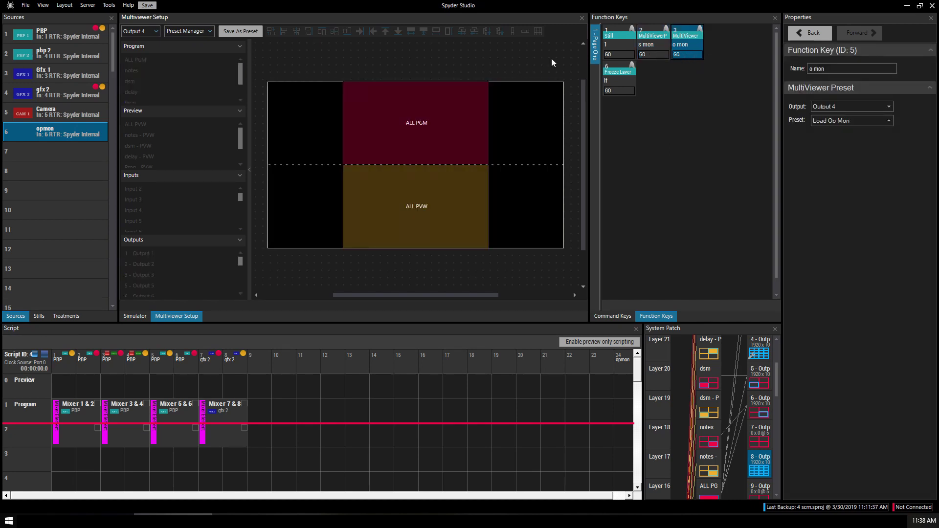
click(190, 31)
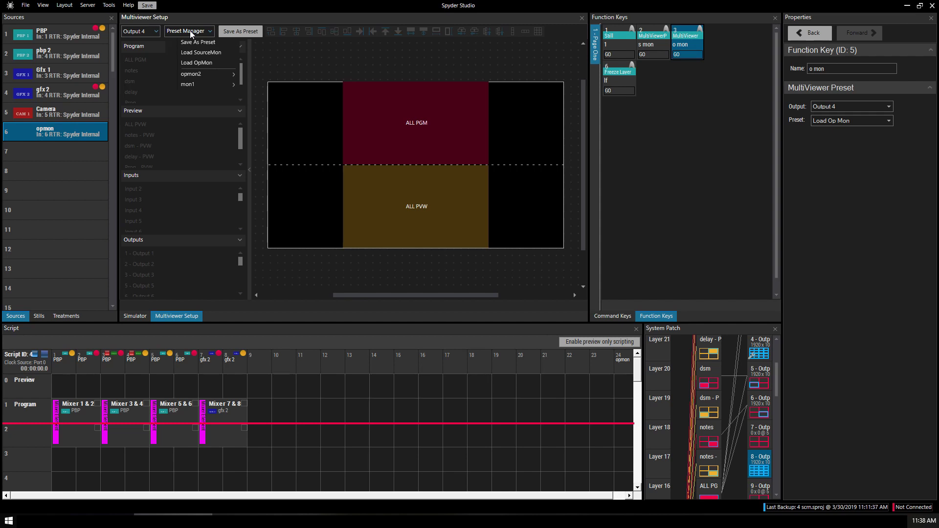
click(190, 31)
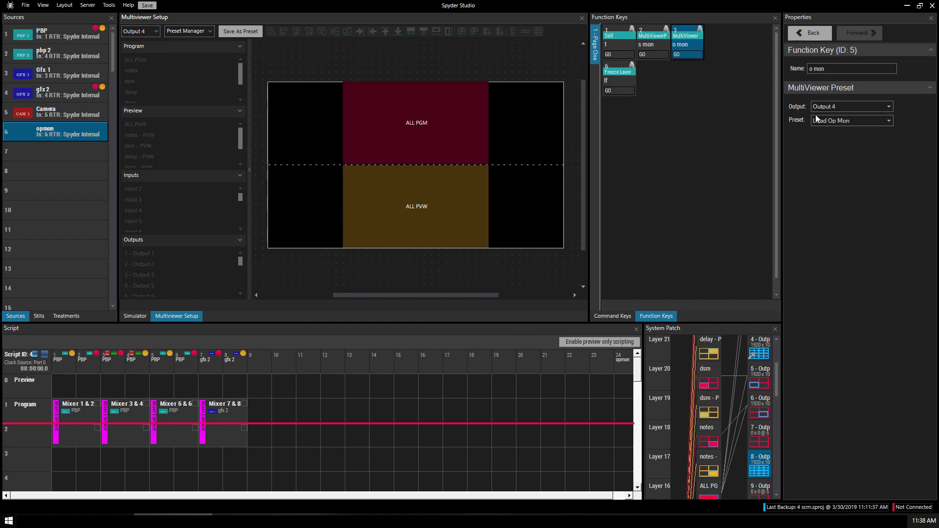
Step: Set the o mon key's preset to mon1 and fire it to apply the mon1 layout
click(838, 121)
click(888, 120)
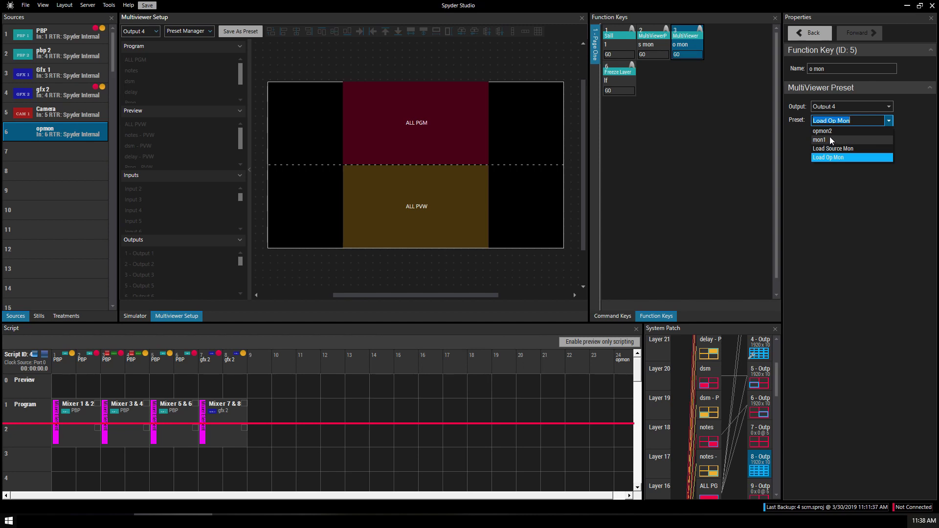
click(829, 140)
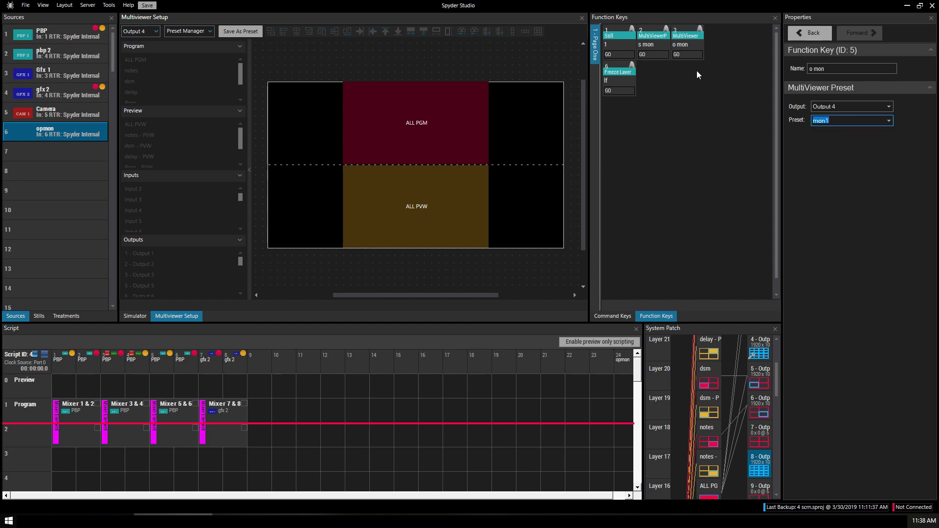
click(682, 55)
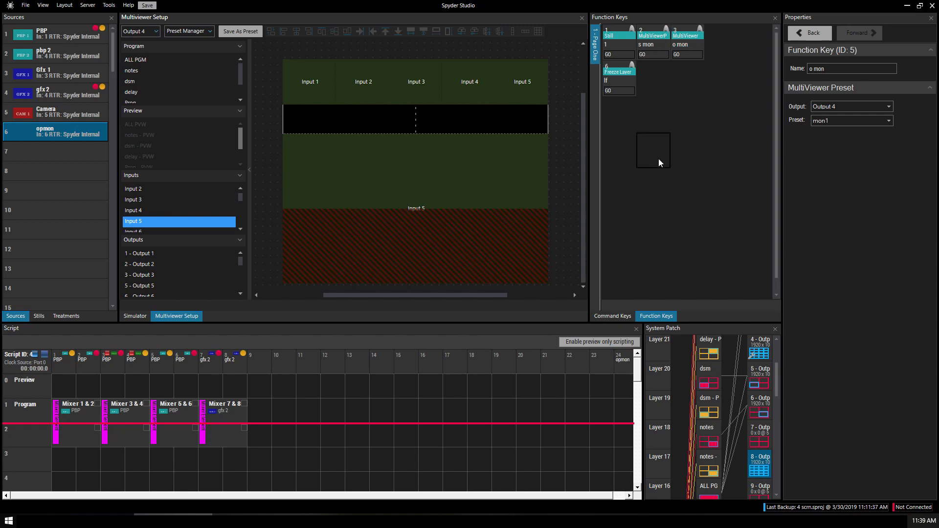
Step: Add a Network Command function key named 'yy'
right_click(650, 80)
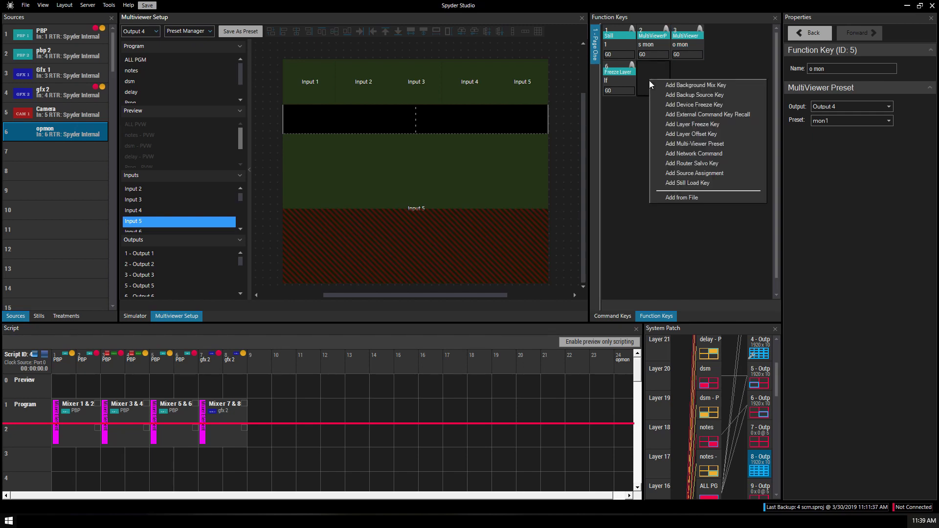
click(694, 153)
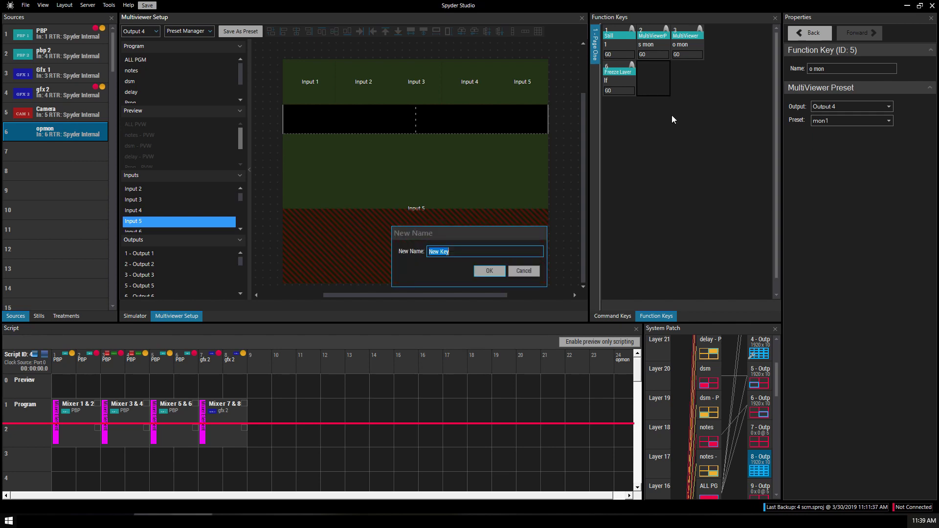
text(yy)
click(489, 271)
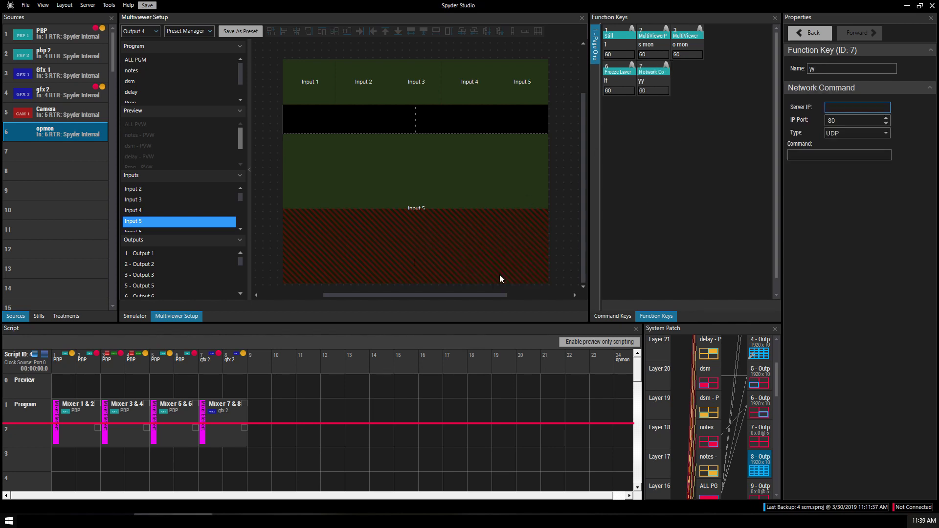
Step: Point the yy key at server 192.168.1.8, port 9999, using UDP
click(838, 106)
text(192.168.1.1)
key(BackSpace)
text(8)
key(Tab)
text(9999)
click(841, 130)
click(841, 130)
click(805, 153)
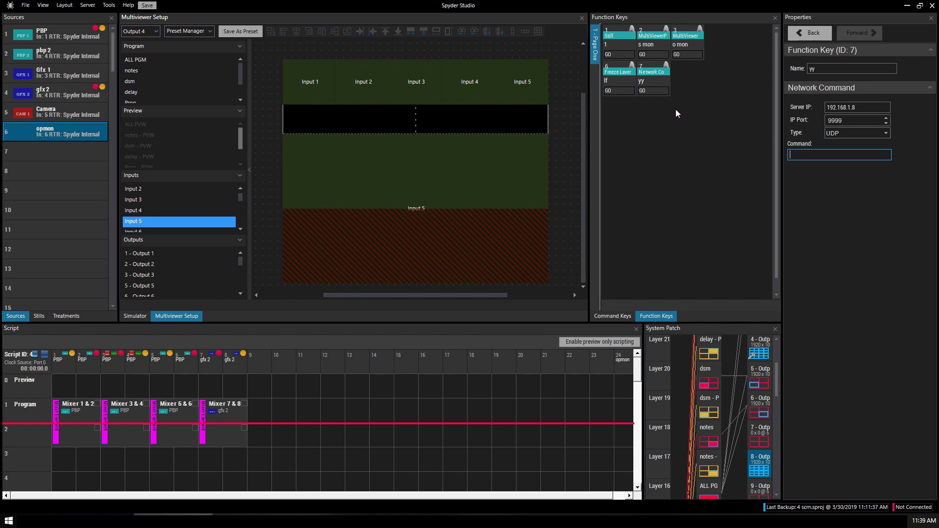
Step: Import function keys from the PLAYBACK PRO COMMANDS.sfk file
right_click(679, 83)
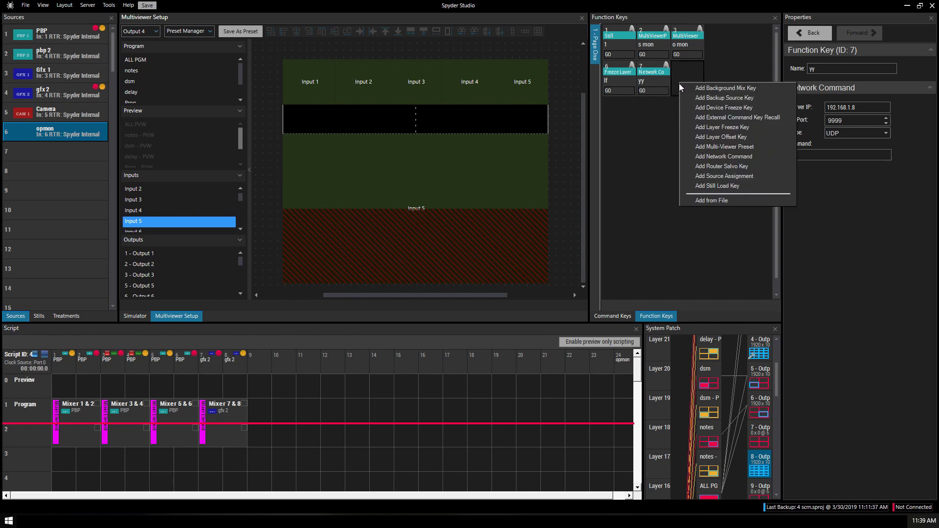
click(704, 200)
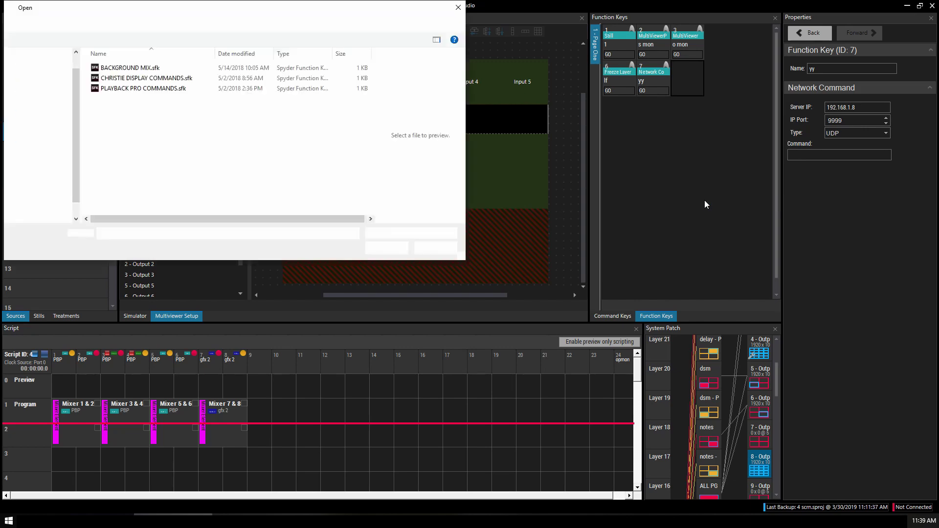
double_click(135, 90)
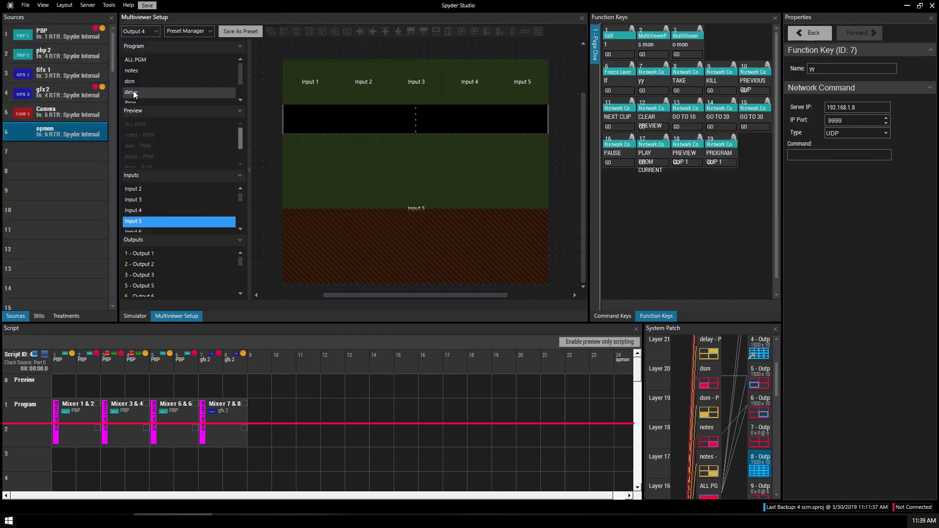
Step: Review the imported TAKE, KILL and NEXT CLIP keys' network settings
click(688, 81)
click(715, 80)
click(748, 83)
click(621, 120)
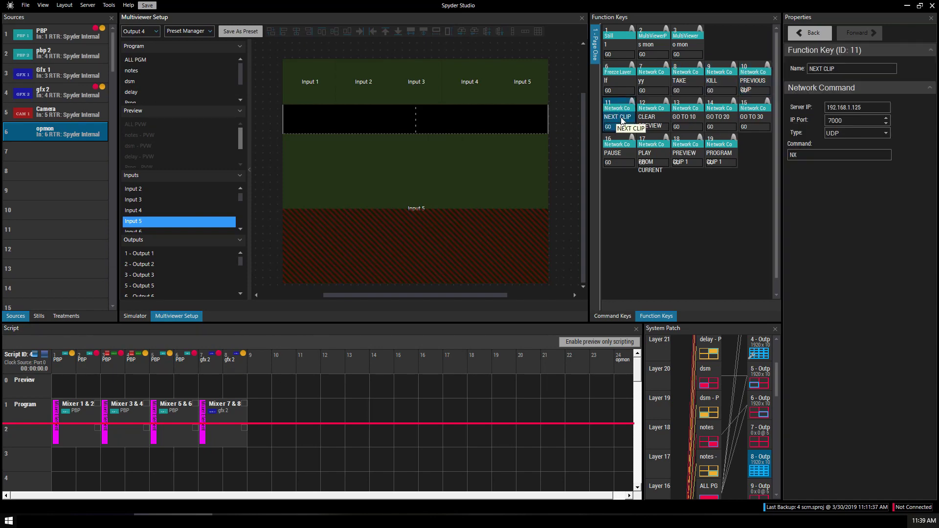
click(694, 87)
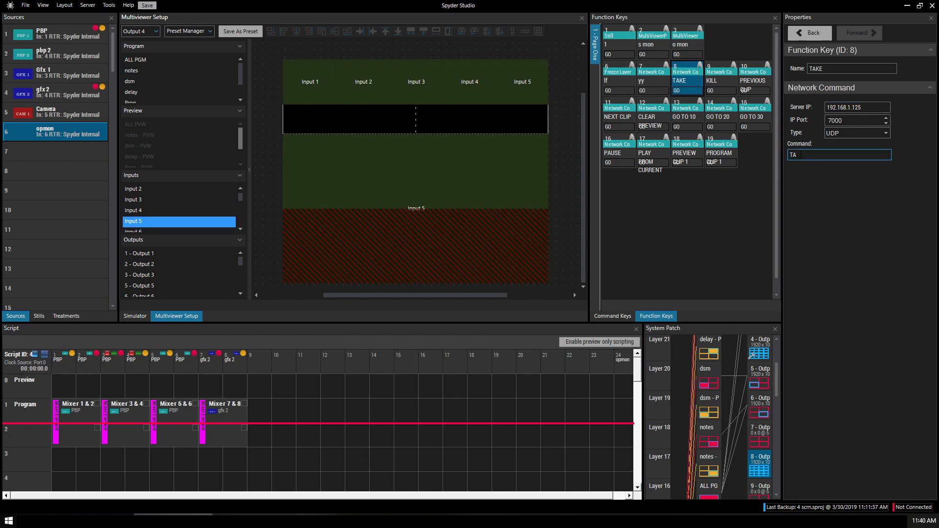
click(612, 315)
click(656, 316)
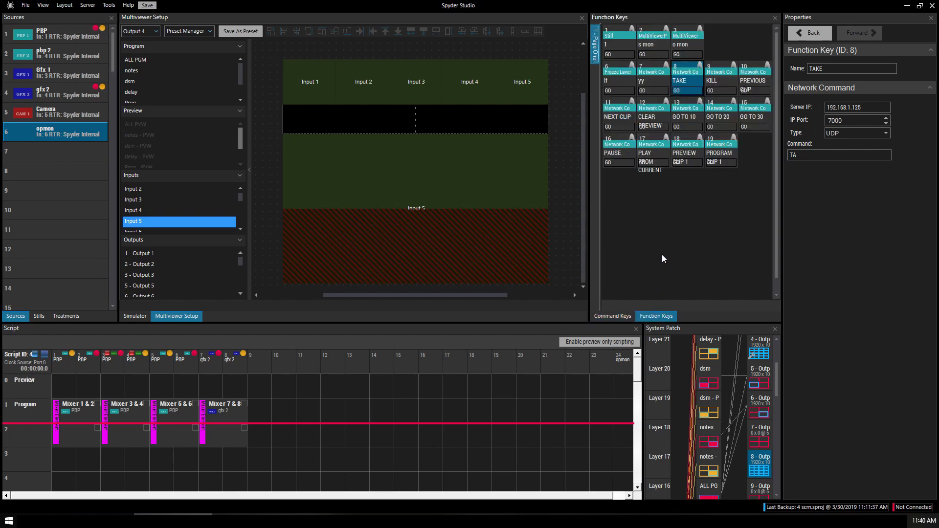